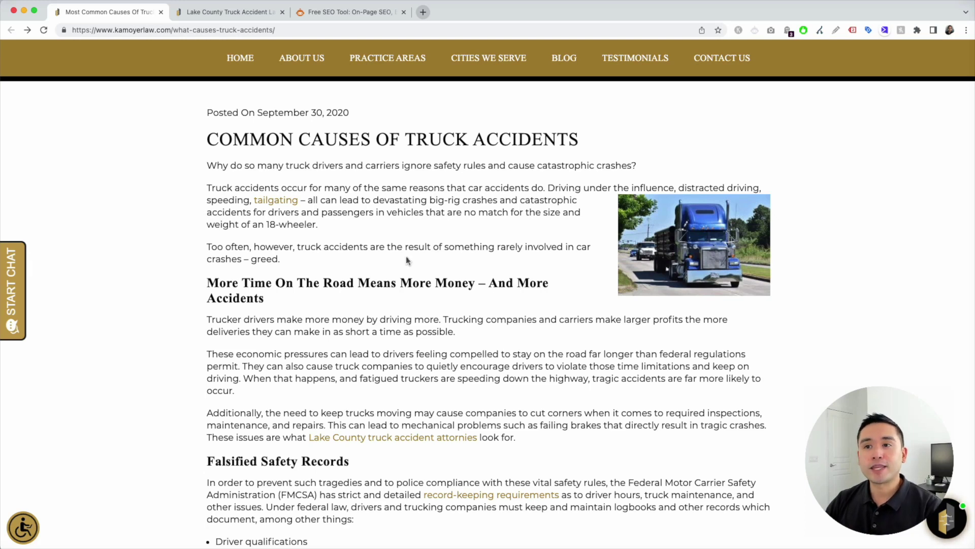
# Skim the truck accidents article, then switch to the SEO Minion homepage tab
pyautogui.scroll(-1, 409, 261)
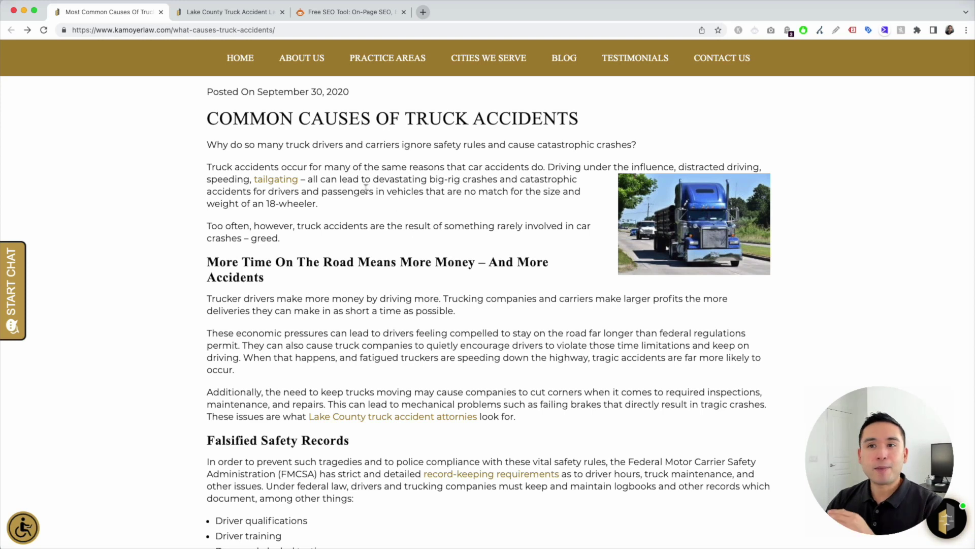
pyautogui.scroll(-5, 356, 198)
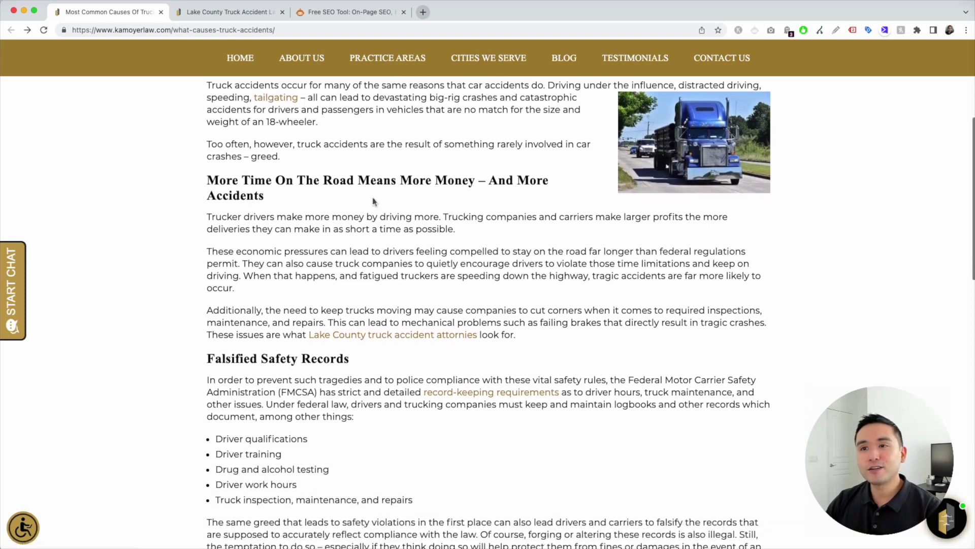
pyautogui.scroll(-2, 379, 201)
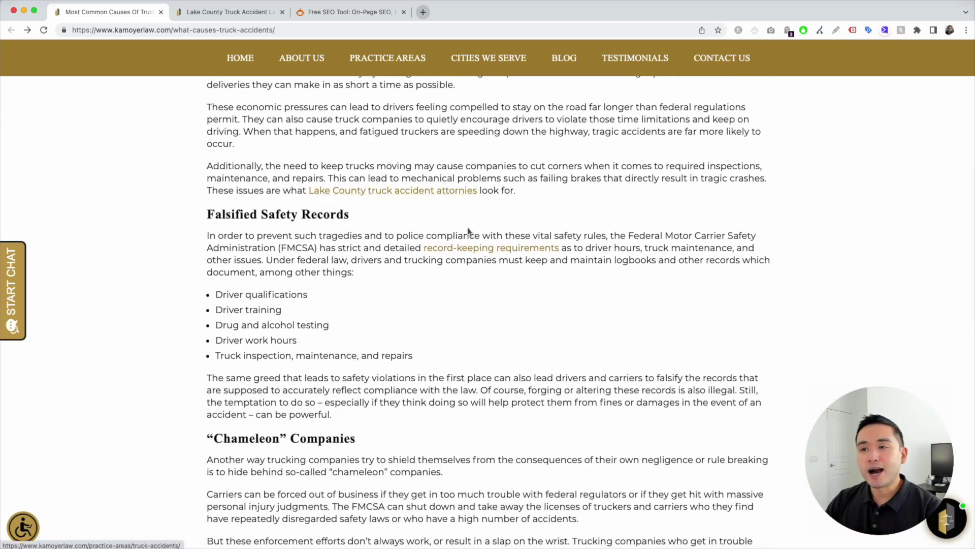
pyautogui.scroll(-3, 481, 249)
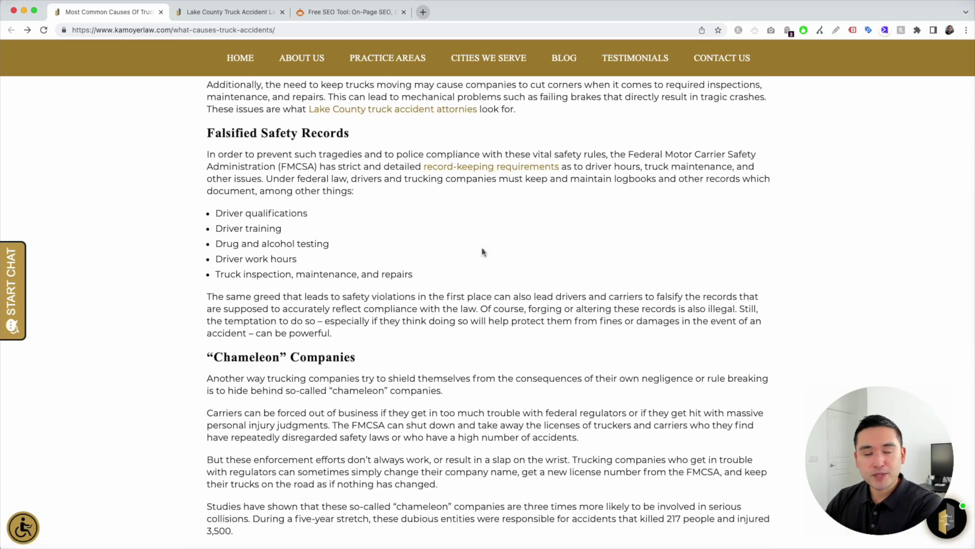
pyautogui.scroll(3, 482, 249)
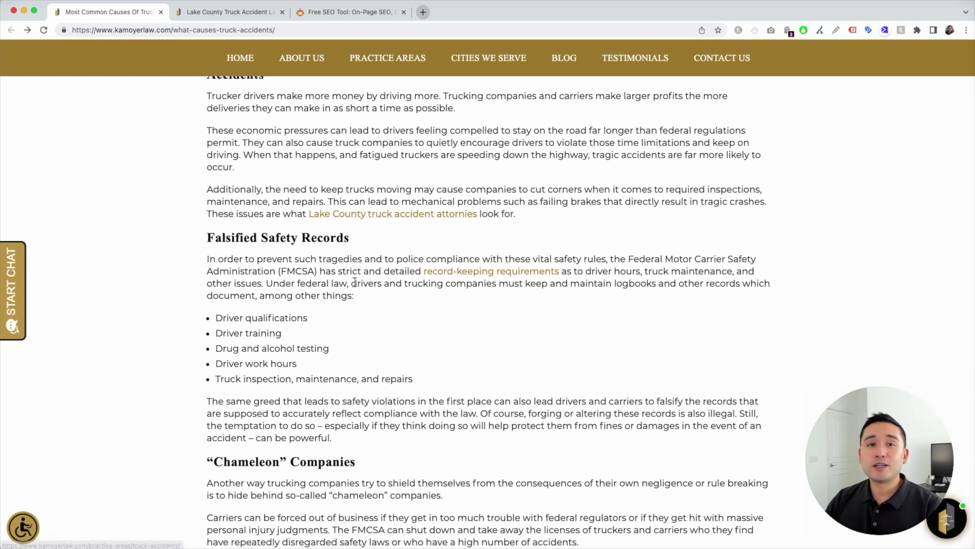
pyautogui.scroll(-6, 355, 282)
pyautogui.scroll(-3, 355, 284)
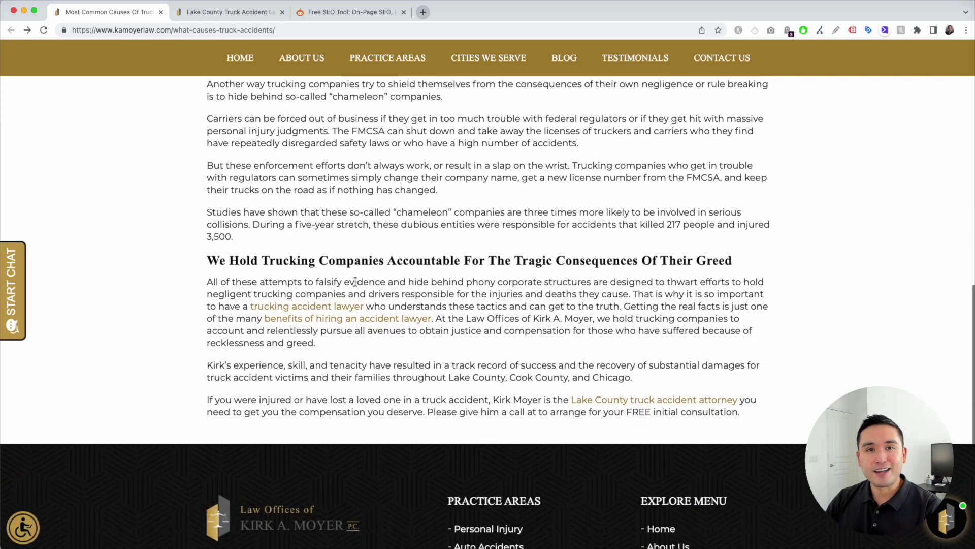
pyautogui.scroll(7, 360, 283)
pyautogui.scroll(5, 361, 281)
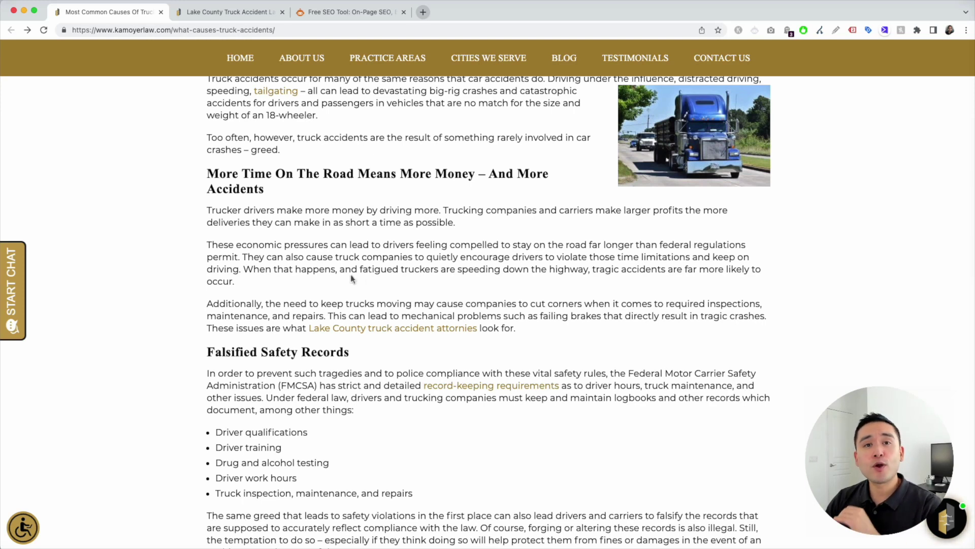
pyautogui.click(326, 12)
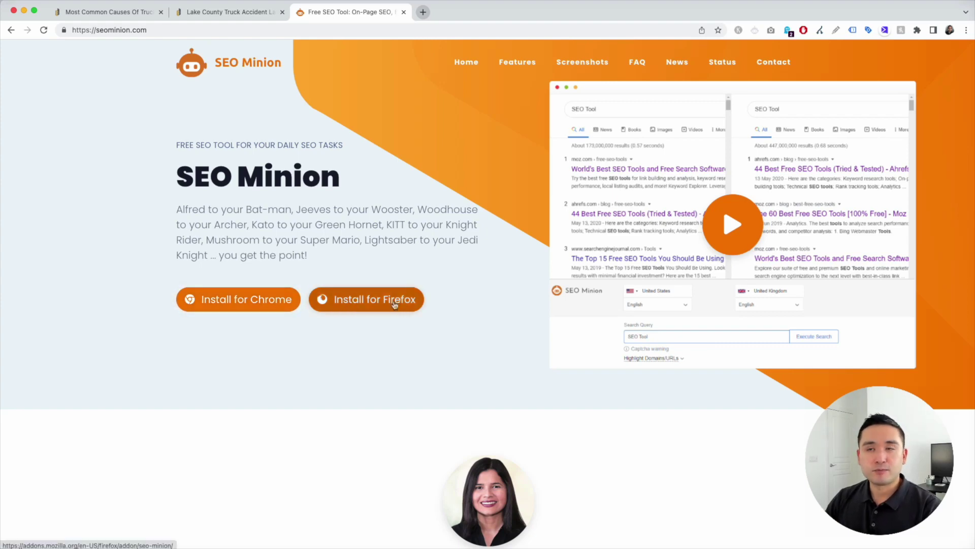
# Back on the truck accidents article, switch SEO Minion on and run Check Broken Links
pyautogui.click(137, 17)
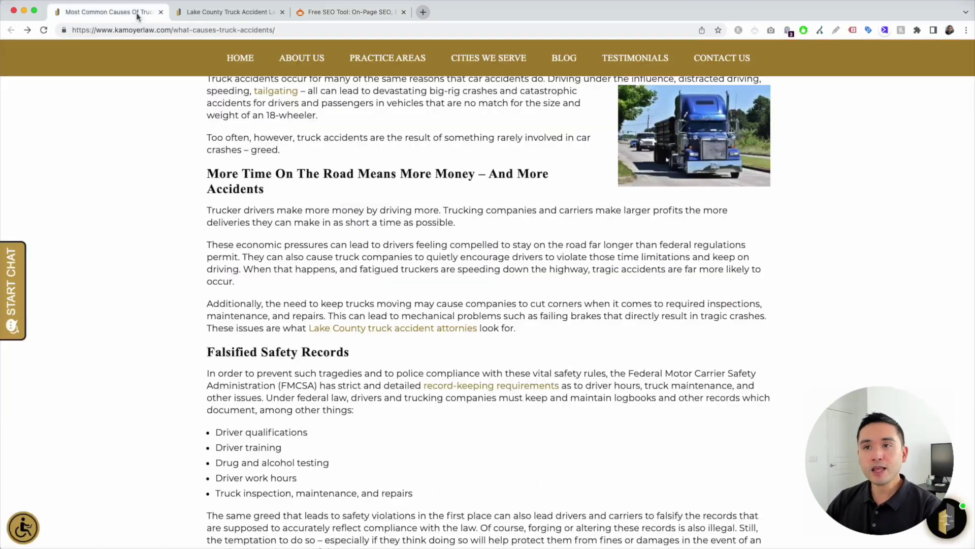
pyautogui.scroll(5, 240, 222)
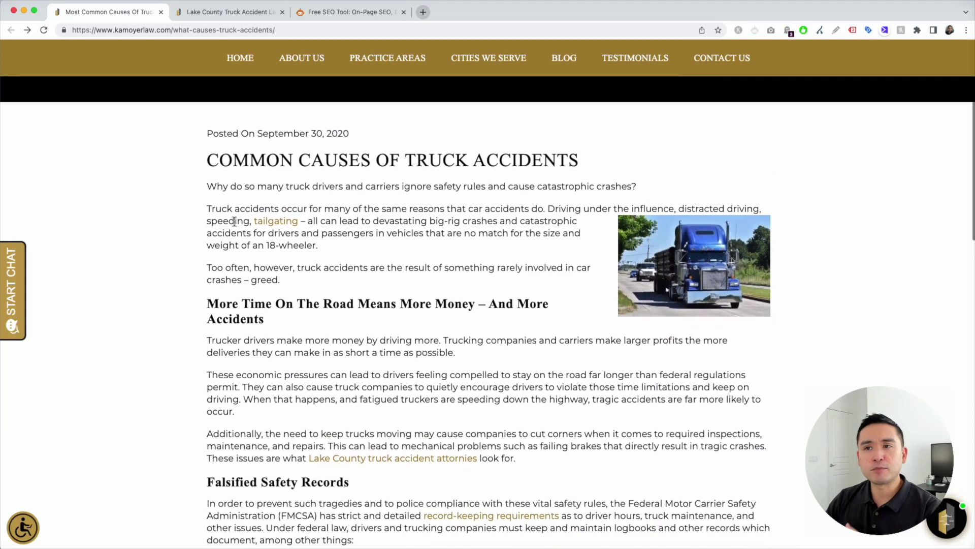
pyautogui.scroll(-1, 236, 221)
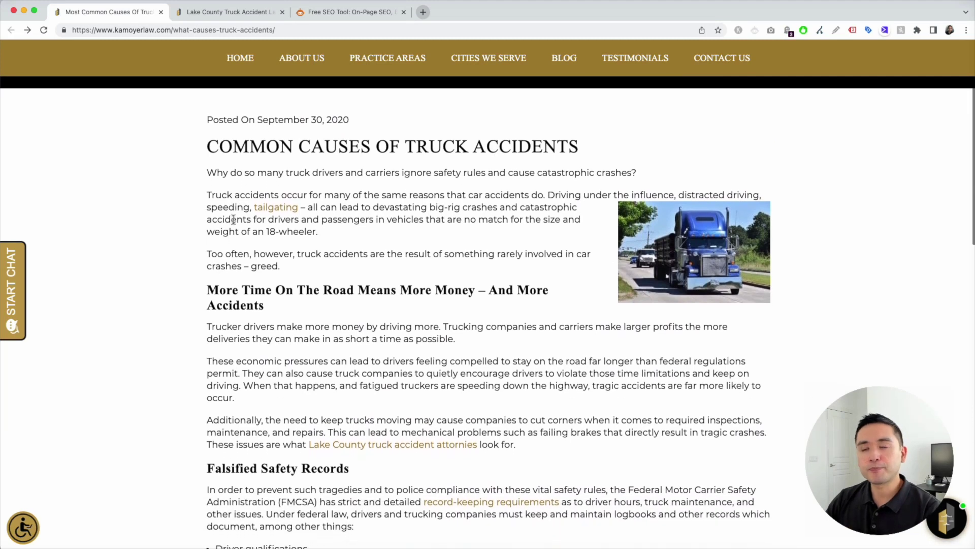
pyautogui.click(755, 31)
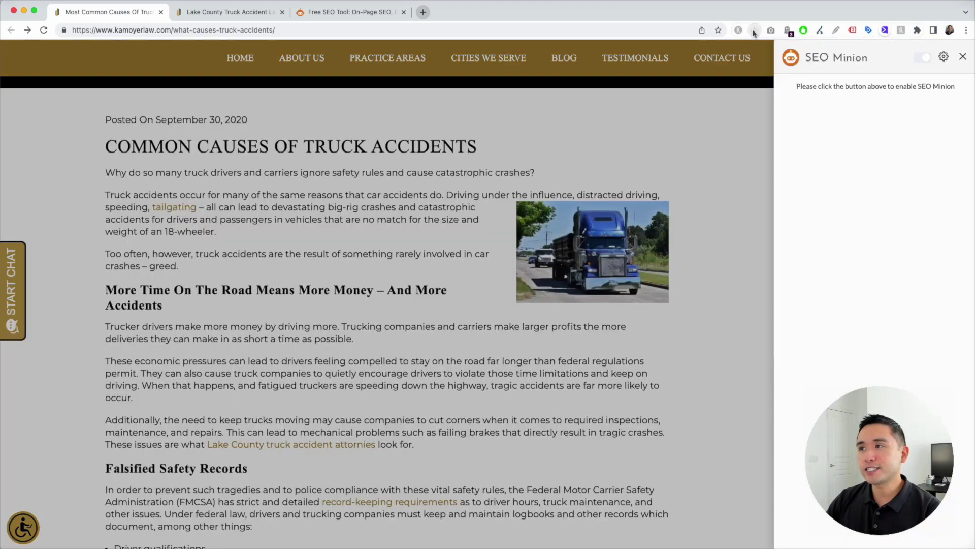
pyautogui.click(922, 59)
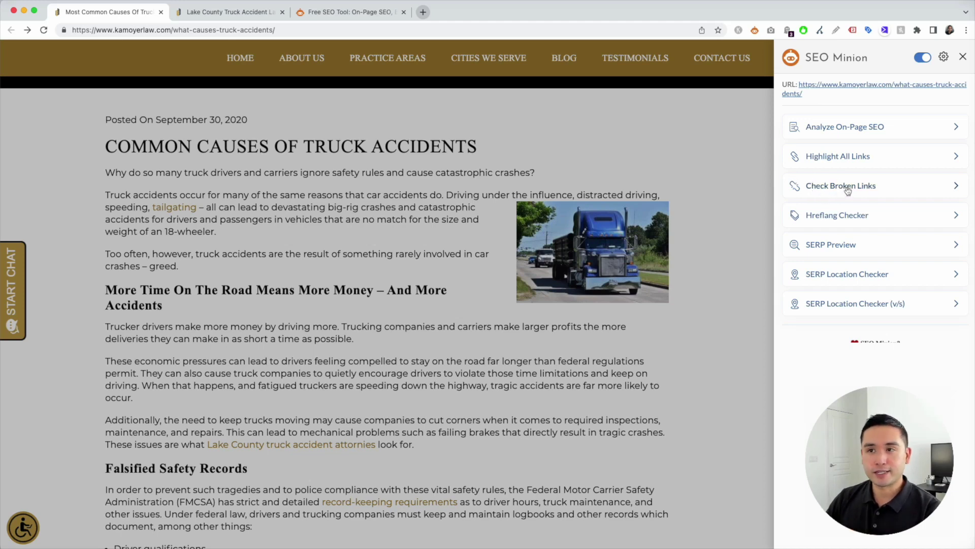
pyautogui.scroll(-3, 343, 285)
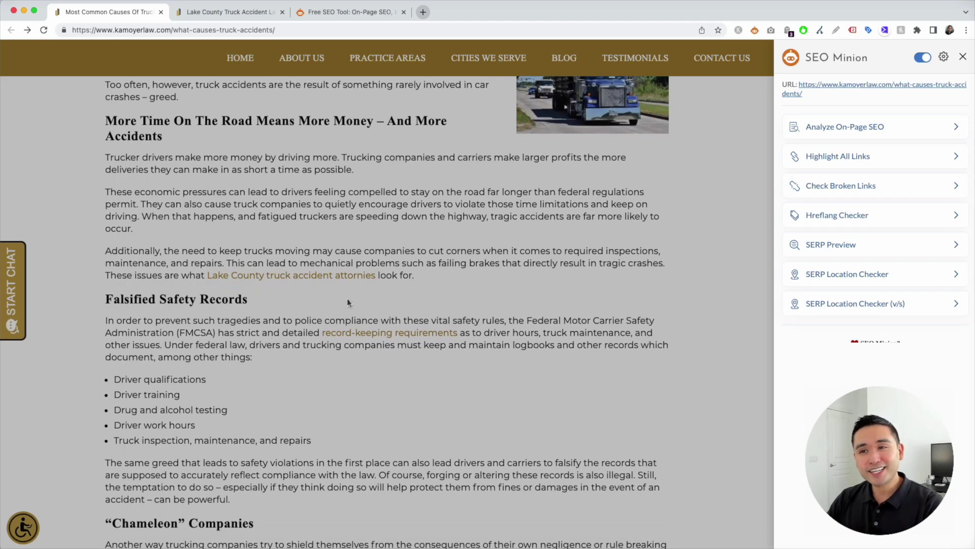
pyautogui.click(846, 187)
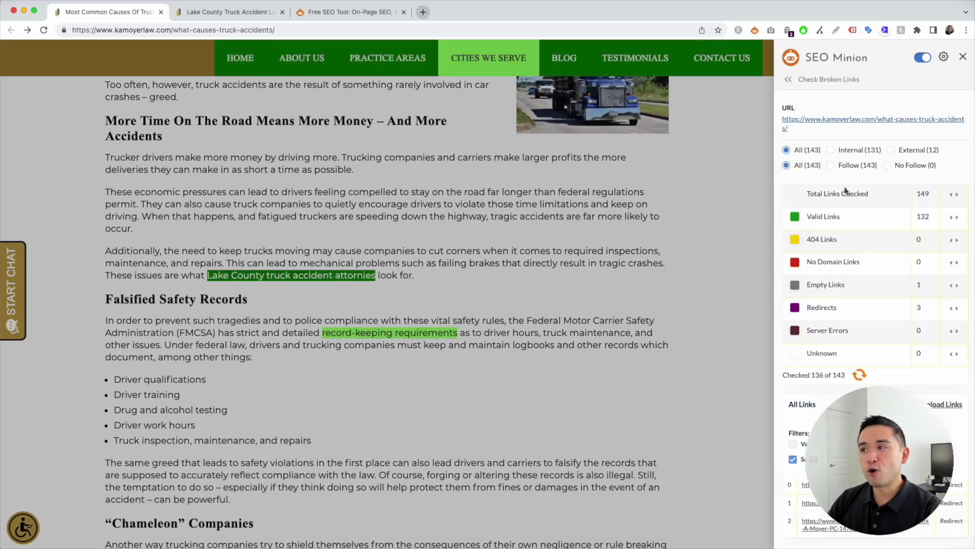
# Scroll the highlighted article while the check completes: 149 links, 137 valid, one 404, one no-domain
pyautogui.moveTo(909, 451); pyautogui.dragTo(120, 455)
pyautogui.scroll(-1, 855, 214)
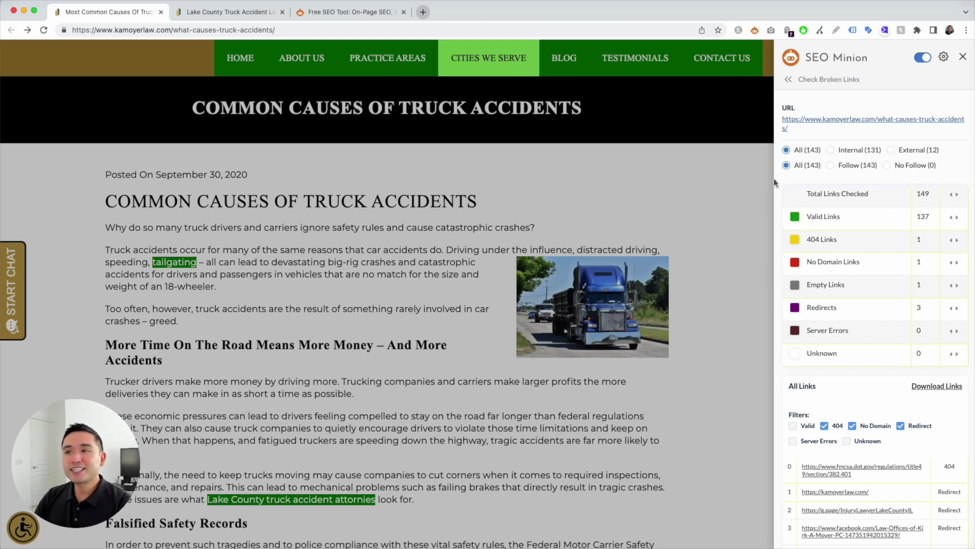
pyautogui.scroll(-3, 709, 171)
pyautogui.scroll(-3, 702, 167)
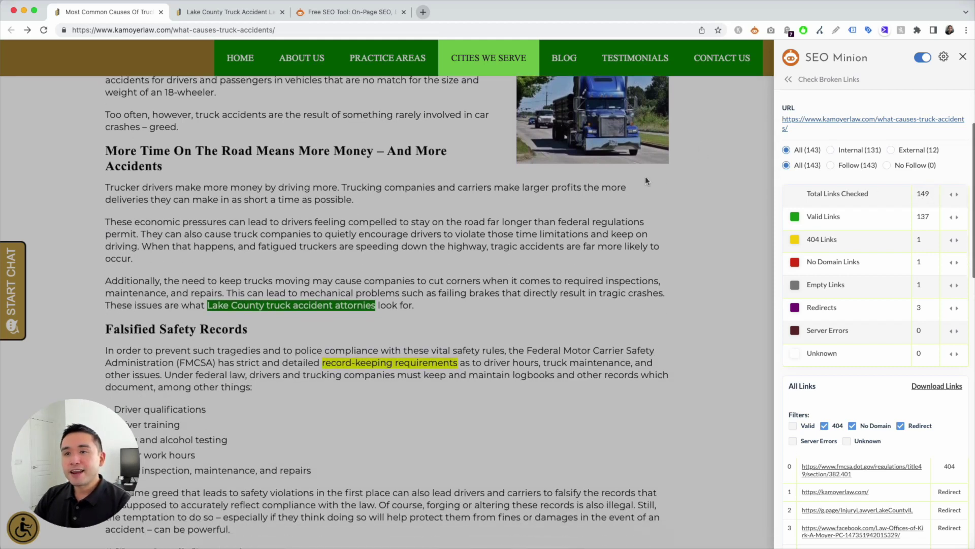
pyautogui.scroll(-10, 643, 179)
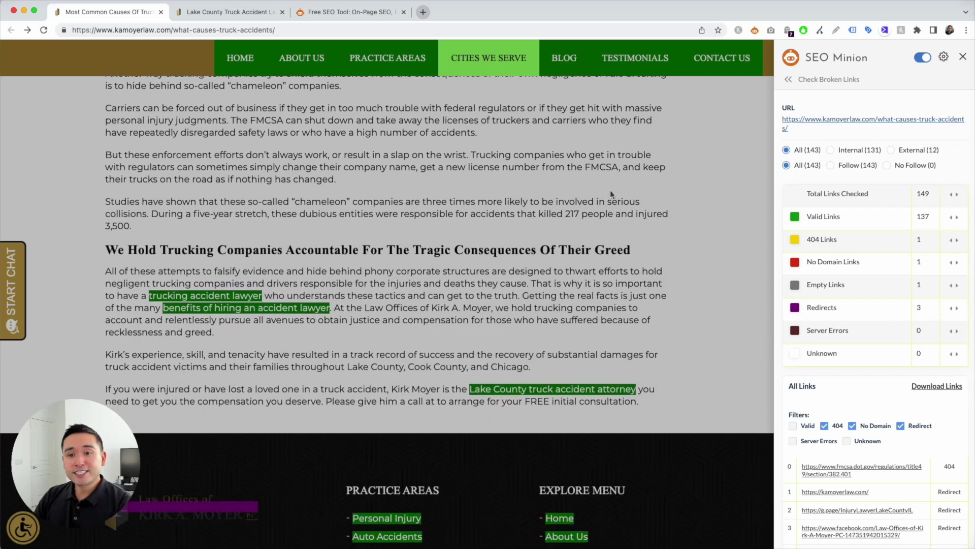
pyautogui.scroll(-3, 231, 291)
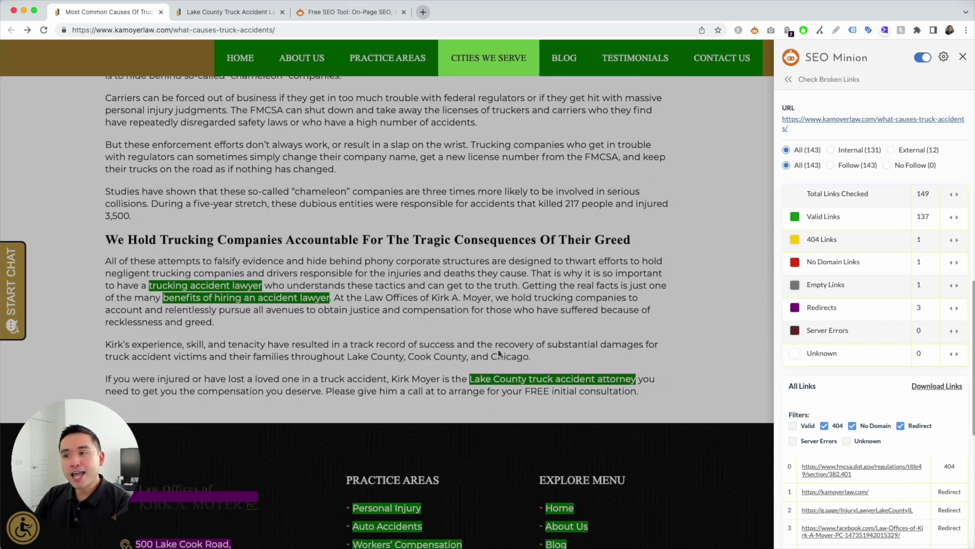
pyautogui.scroll(-5, 413, 458)
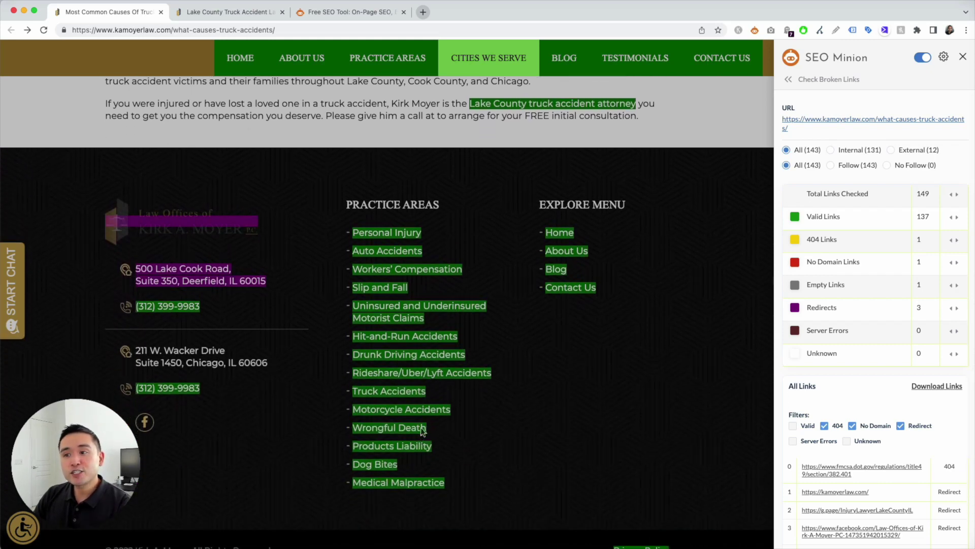
pyautogui.scroll(5, 427, 423)
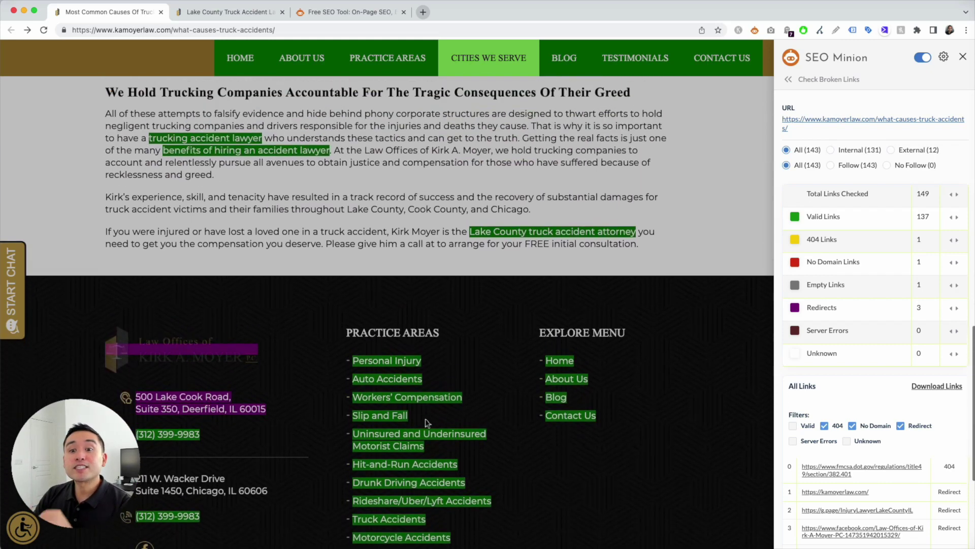
pyautogui.scroll(1, 426, 422)
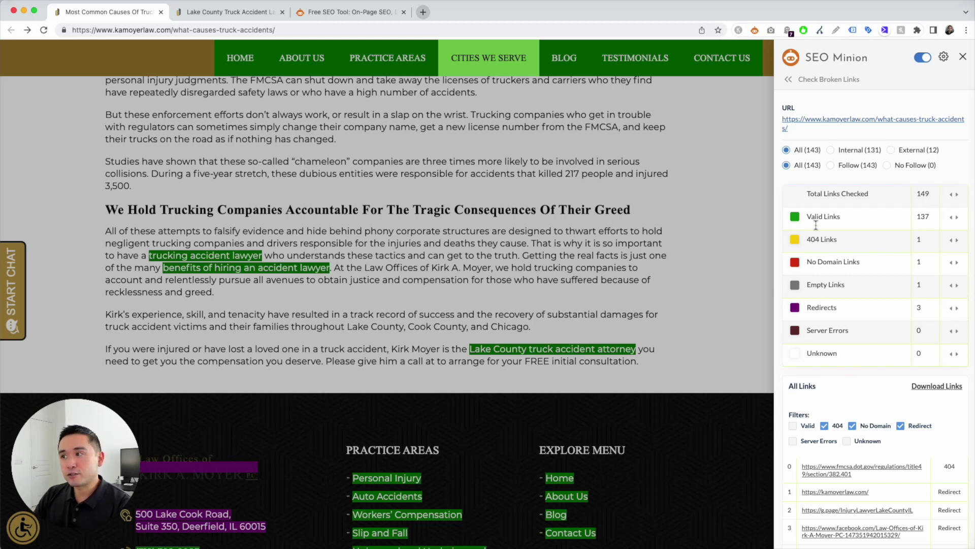
# Highlight the No Domain Links and Empty Links categories in the results
pyautogui.scroll(2, 634, 151)
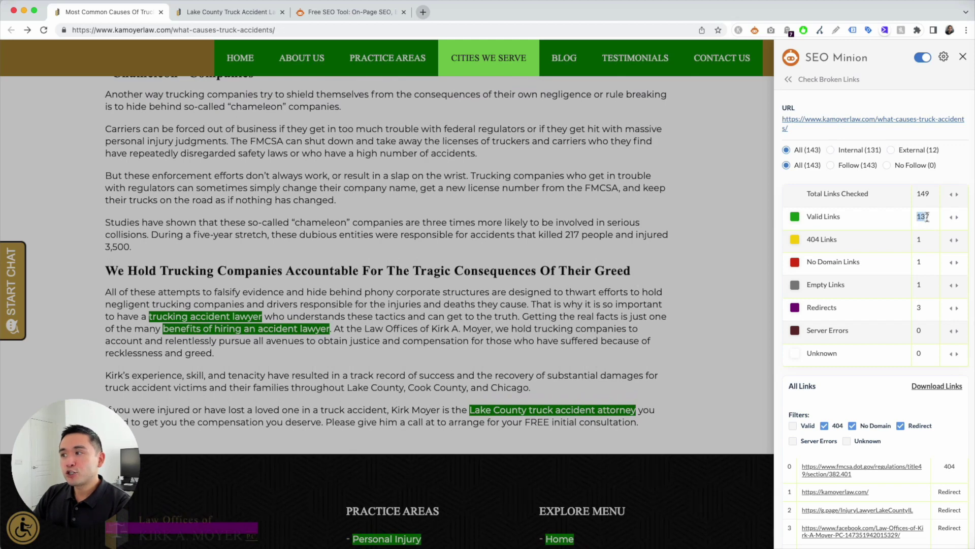
pyautogui.scroll(9, 752, 239)
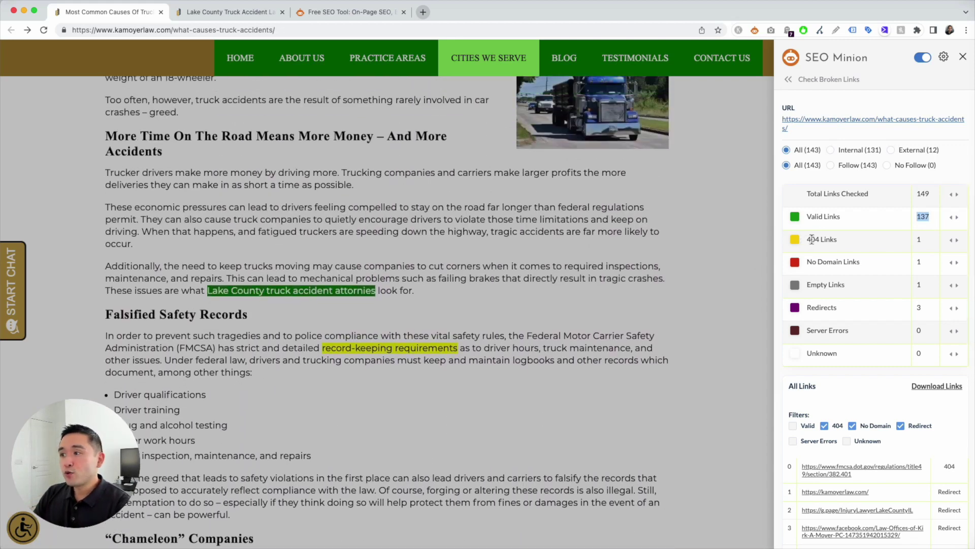
pyautogui.scroll(4, 710, 247)
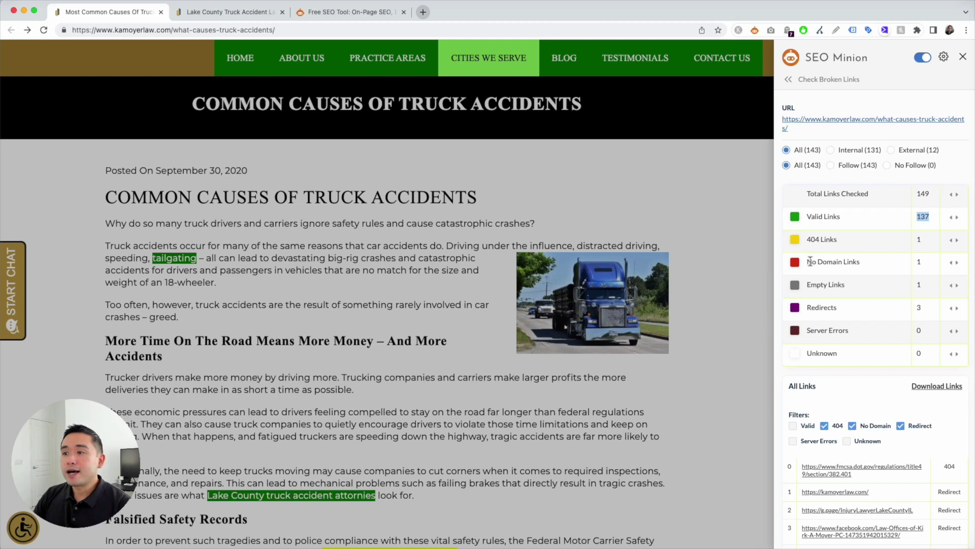
pyautogui.moveTo(810, 261); pyautogui.dragTo(858, 262)
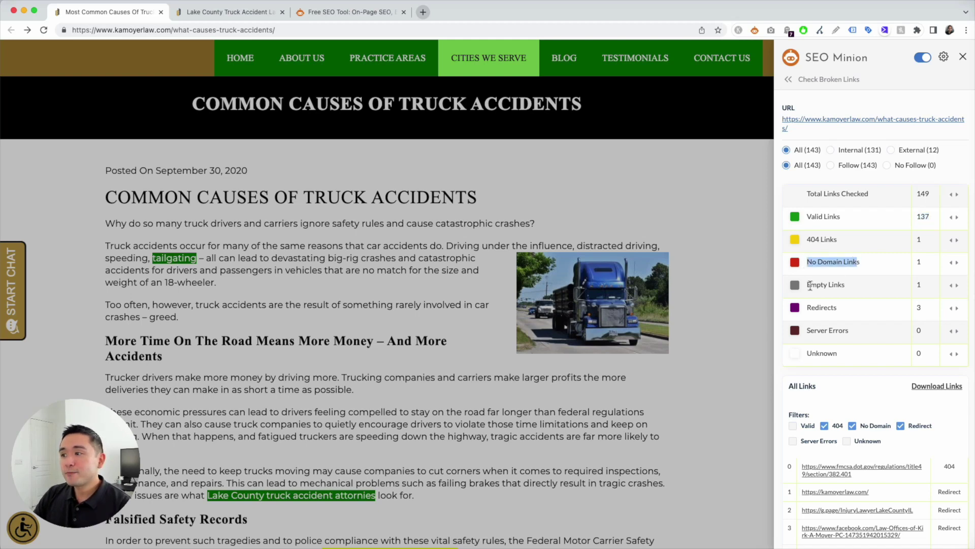
pyautogui.moveTo(811, 286); pyautogui.dragTo(835, 290)
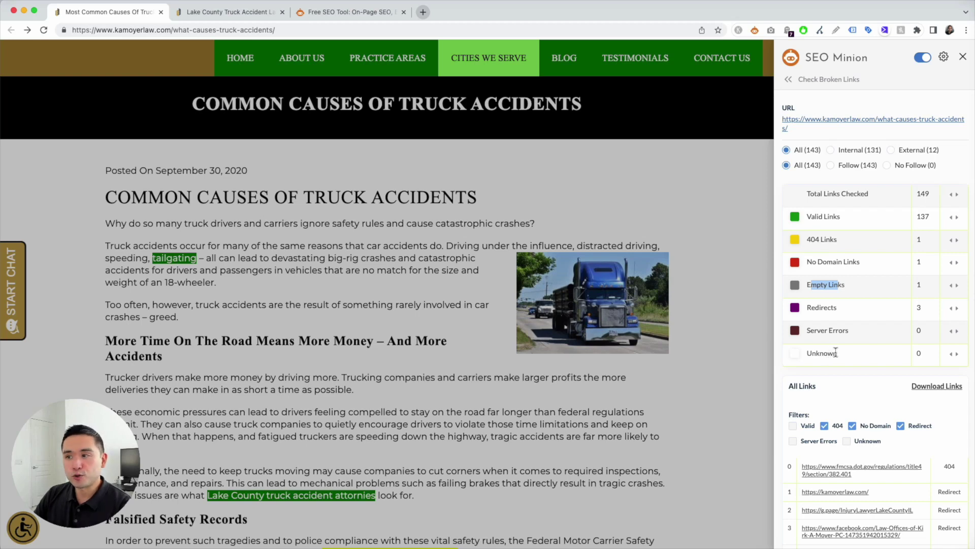
pyautogui.click(648, 193)
# Filter results to Internal (131 valid, no 404s) and scroll to the page footer
pyautogui.scroll(-7, 646, 196)
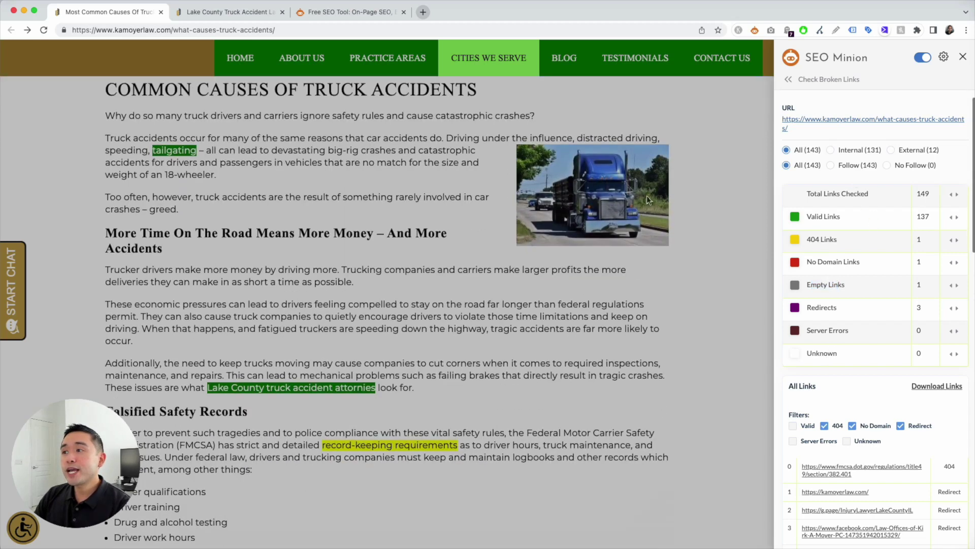
pyautogui.scroll(-7, 644, 200)
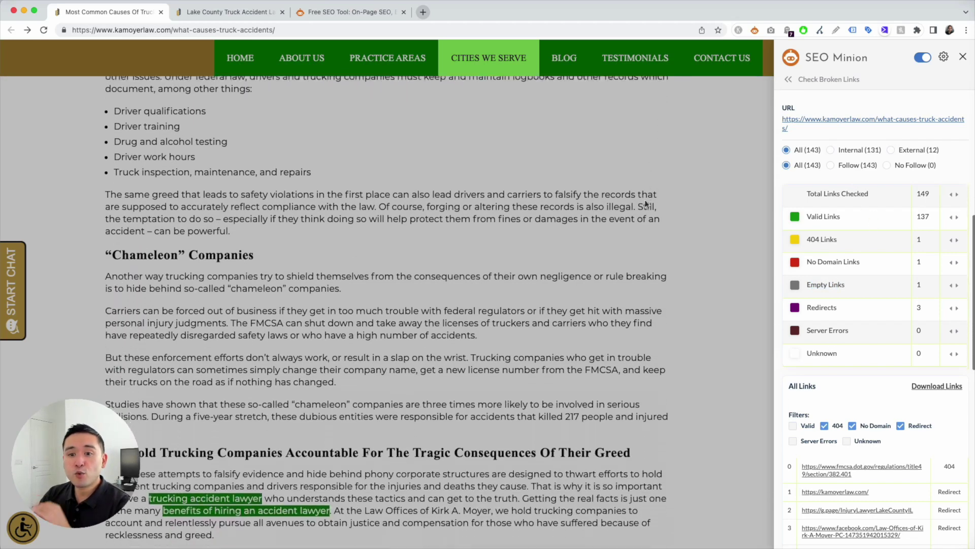
pyautogui.scroll(-1, 642, 202)
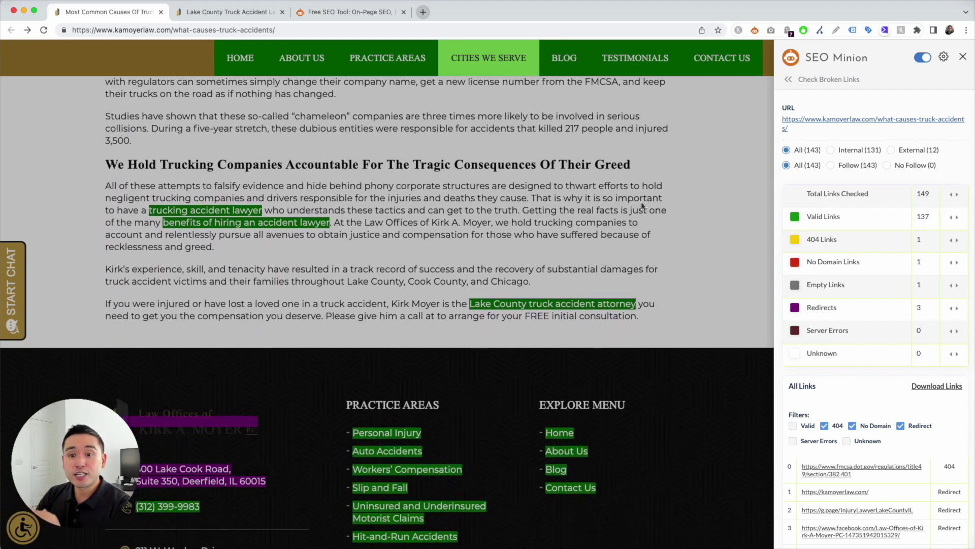
pyautogui.click(832, 150)
pyautogui.scroll(-2, 738, 191)
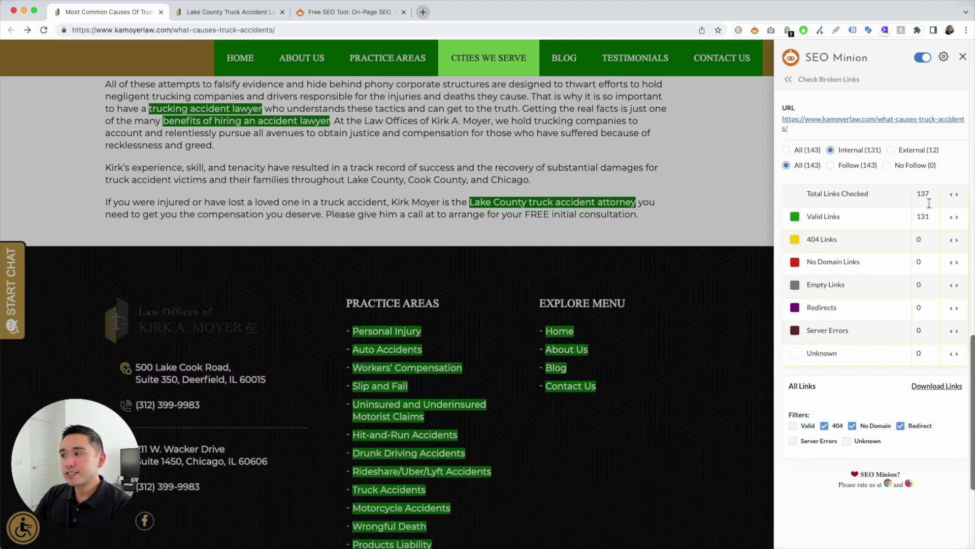
pyautogui.scroll(-3, 622, 286)
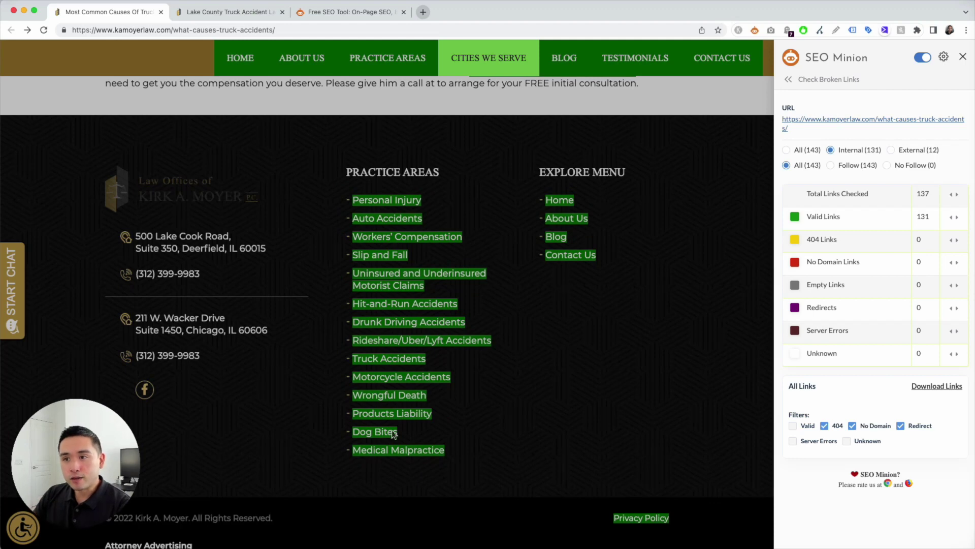
# Show results for external links only and scroll to review them
pyautogui.click(892, 151)
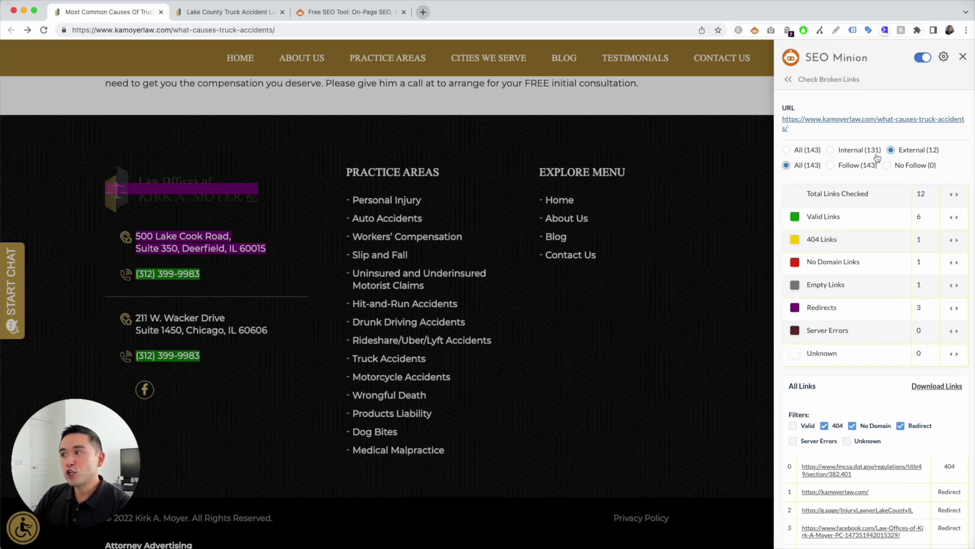
pyautogui.scroll(20, 344, 277)
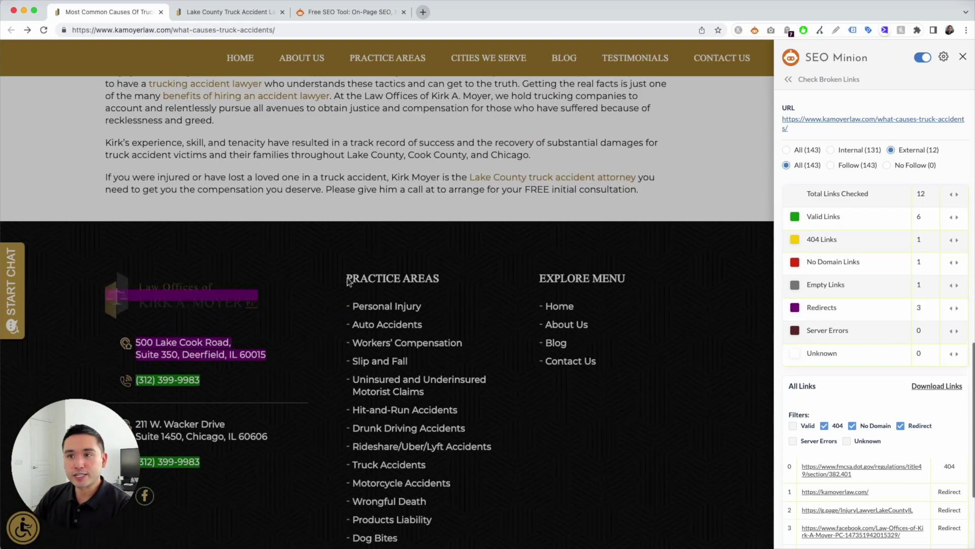
pyautogui.scroll(-3, 344, 274)
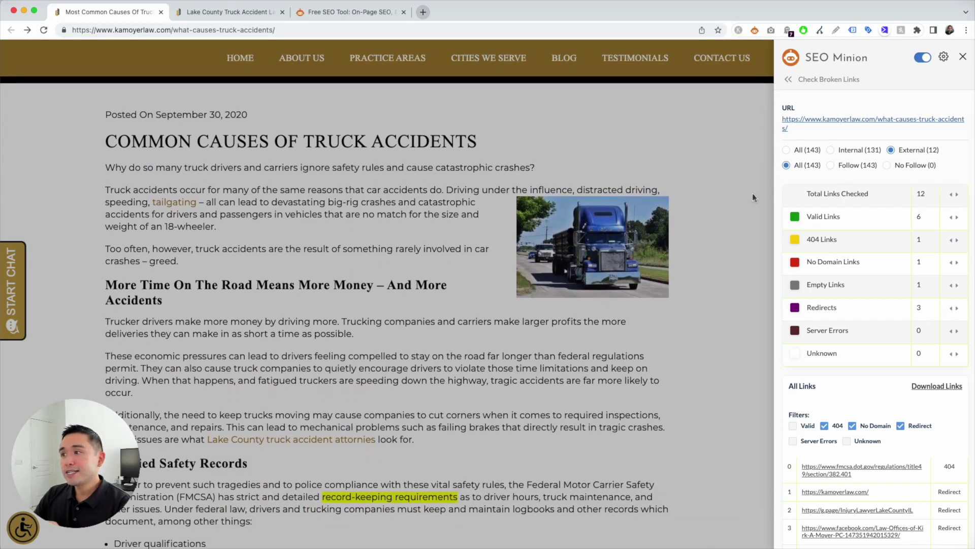
pyautogui.scroll(-15, 708, 224)
# Compare Follow and No Follow results, then set both filter rows to All (143)
pyautogui.click(831, 165)
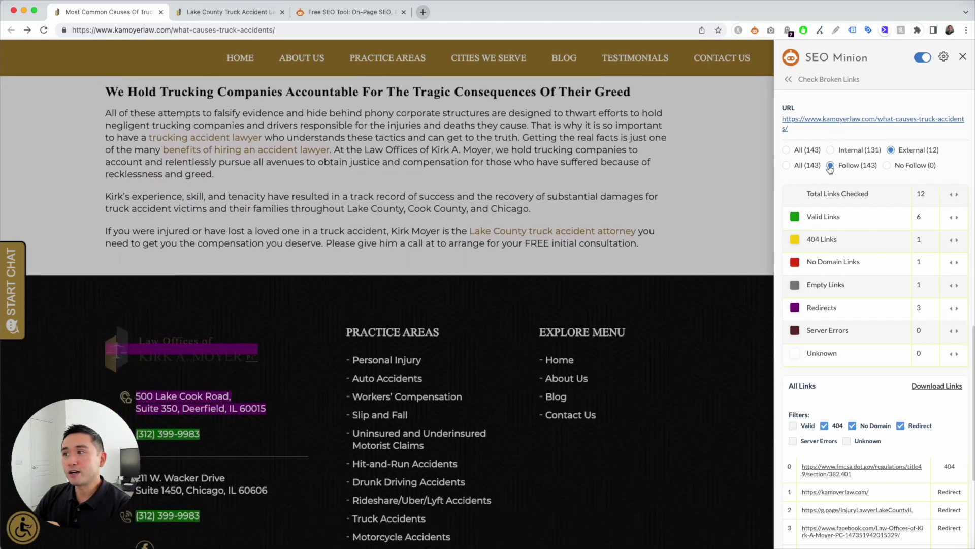
pyautogui.click(888, 166)
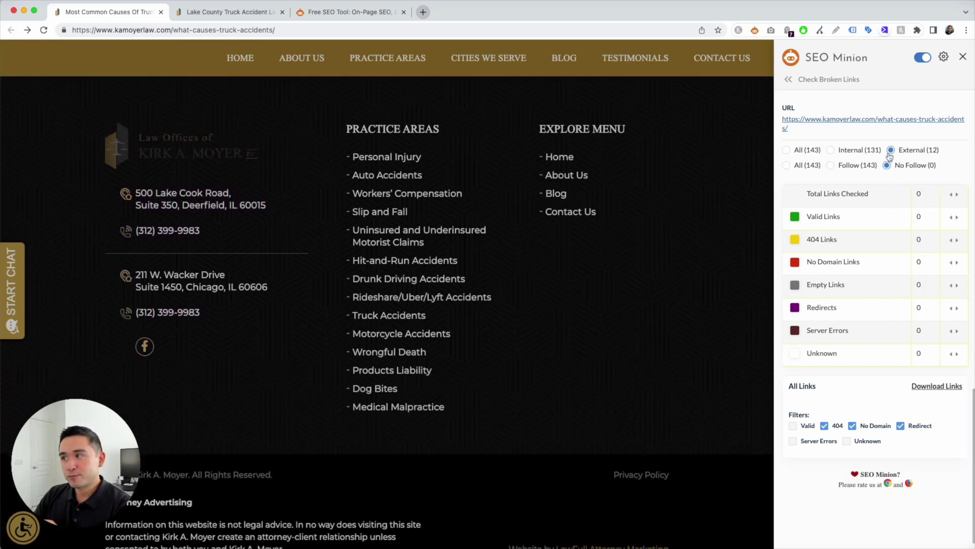
pyautogui.click(831, 166)
pyautogui.click(787, 166)
pyautogui.click(787, 151)
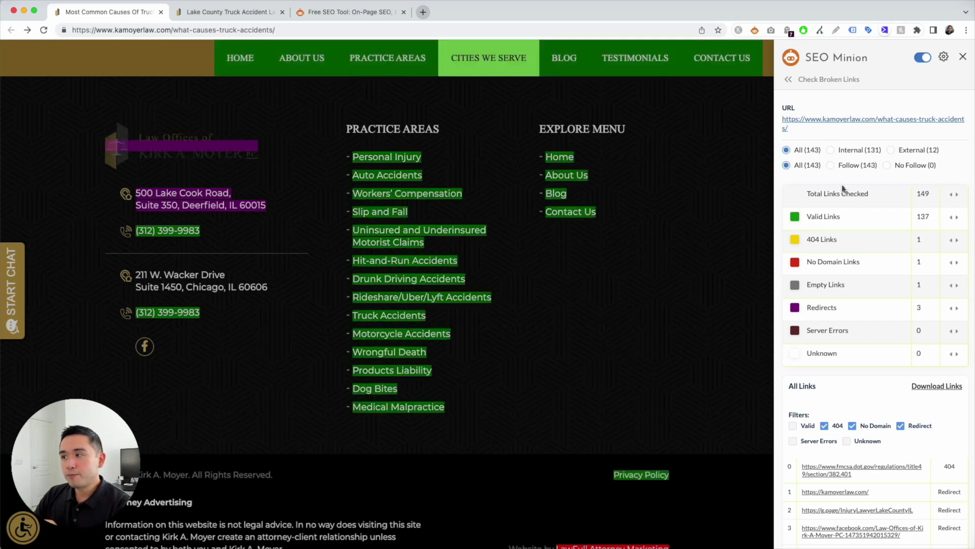
# Scroll to the All Links heading and highlight the 404 Links count of 1
pyautogui.scroll(-4, 869, 269)
pyautogui.scroll(3, 655, 279)
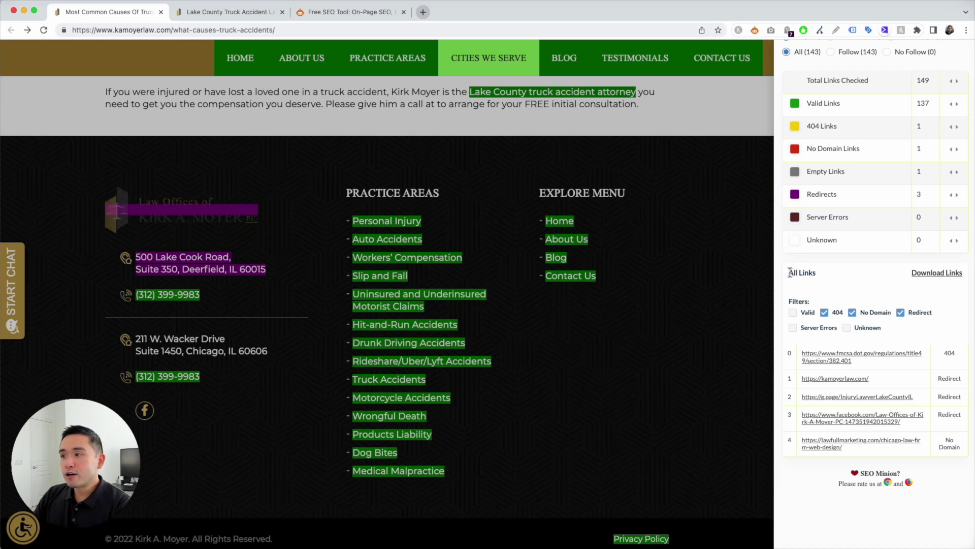
pyautogui.moveTo(790, 273); pyautogui.dragTo(815, 274)
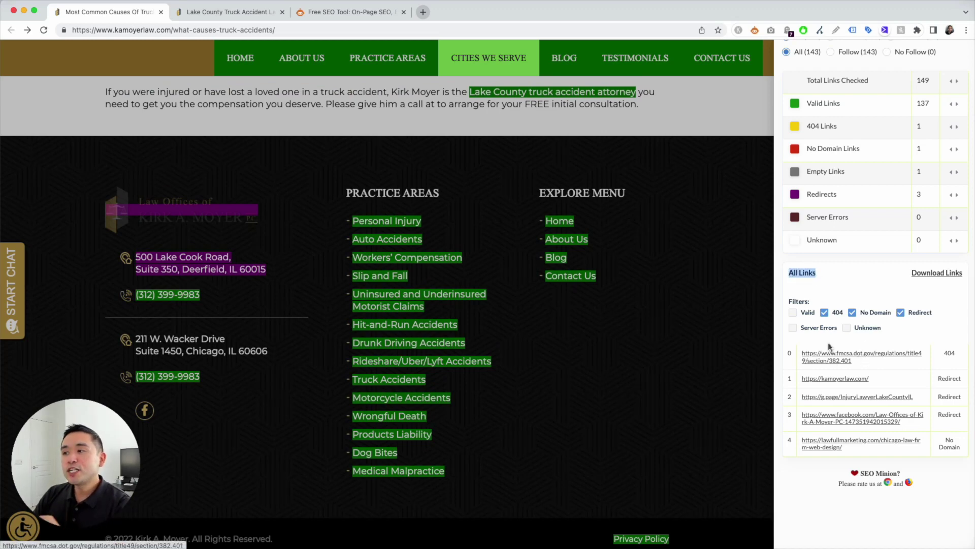
pyautogui.click(854, 284)
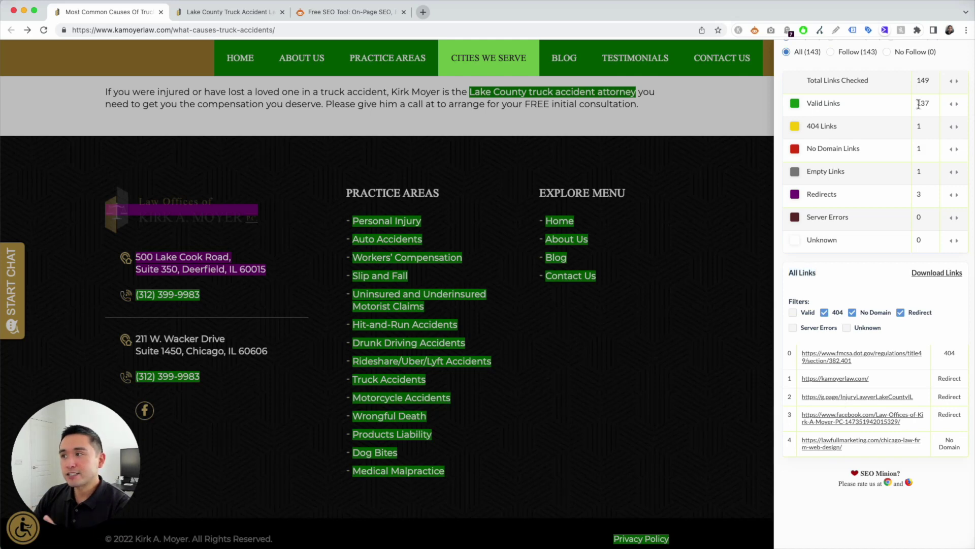
pyautogui.moveTo(922, 127); pyautogui.dragTo(812, 119)
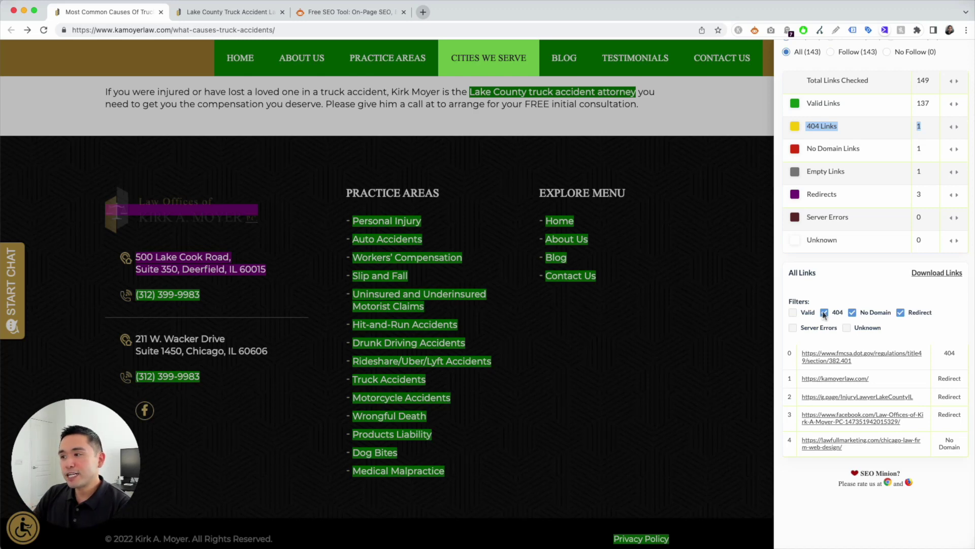
# Uncheck the No Domain and Redirect filters so only the fmcsa.dot.gov 404 link remains
pyautogui.click(852, 313)
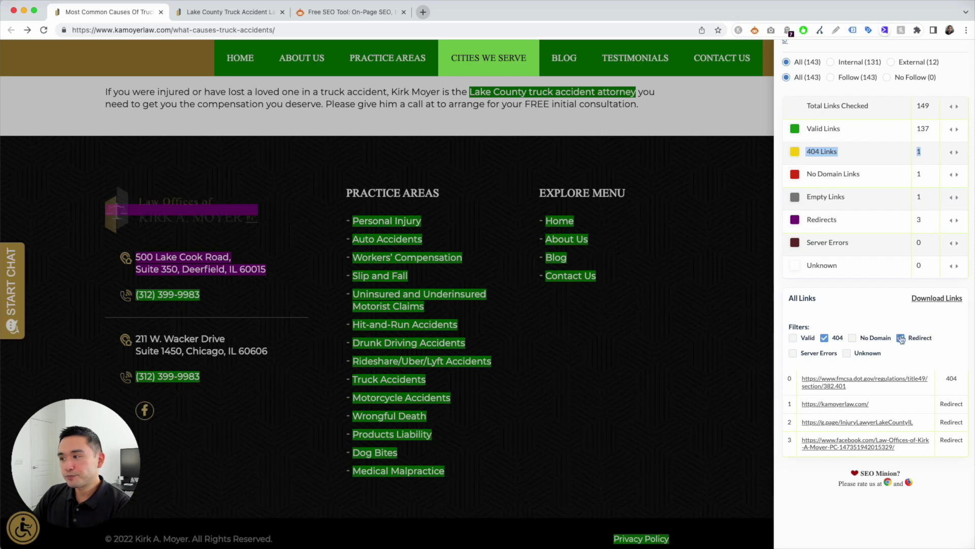
pyautogui.click(900, 338)
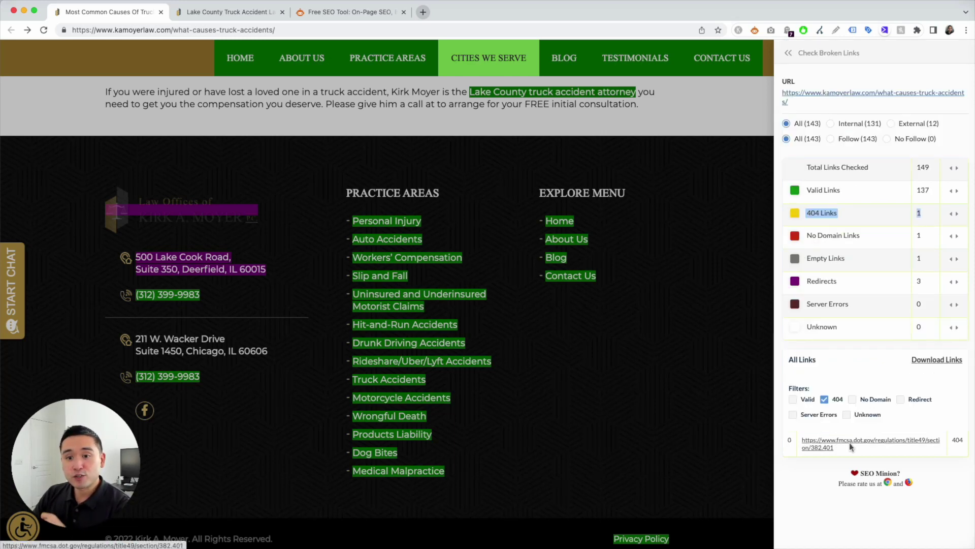
pyautogui.scroll(-1, 851, 446)
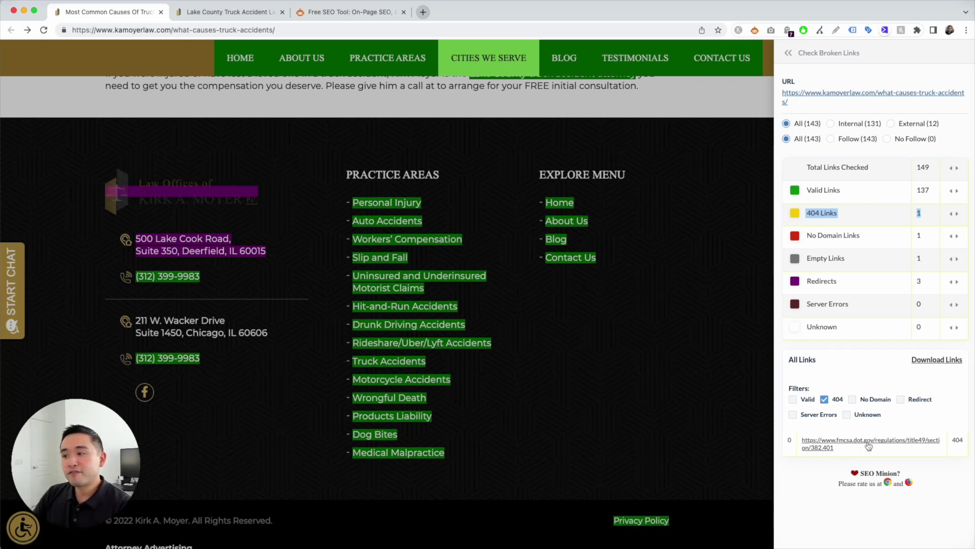
pyautogui.scroll(-1, 867, 446)
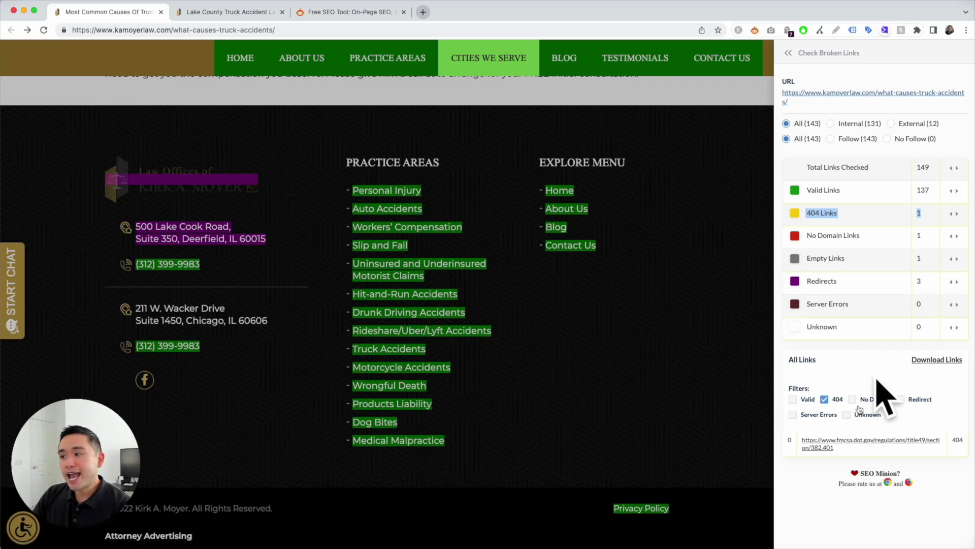
pyautogui.scroll(15, 628, 331)
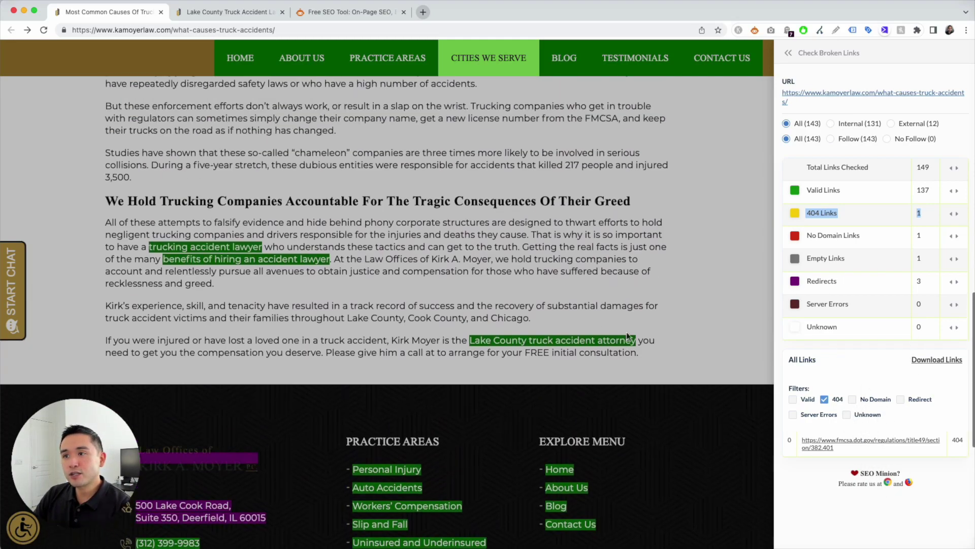
pyautogui.scroll(3, 627, 337)
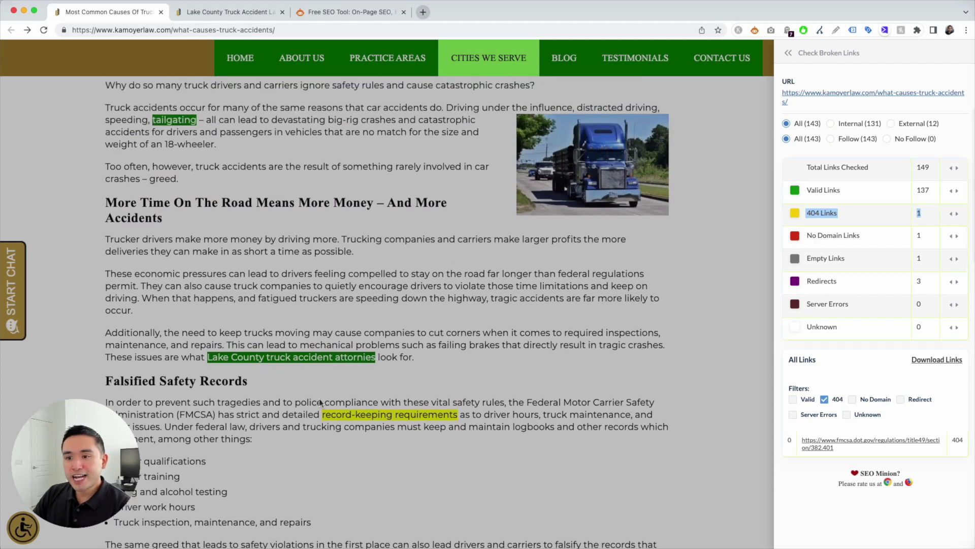
pyautogui.scroll(-2, 355, 402)
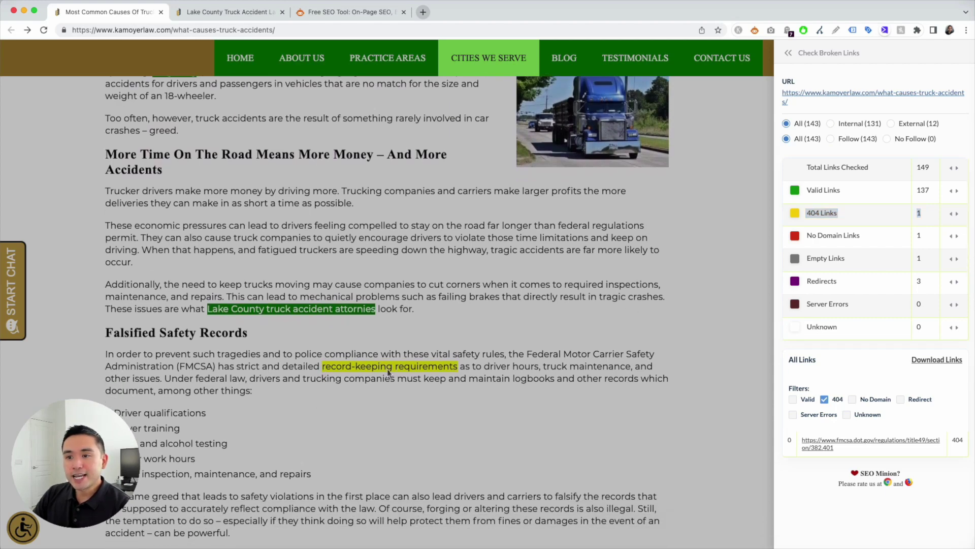
pyautogui.scroll(-1, 387, 369)
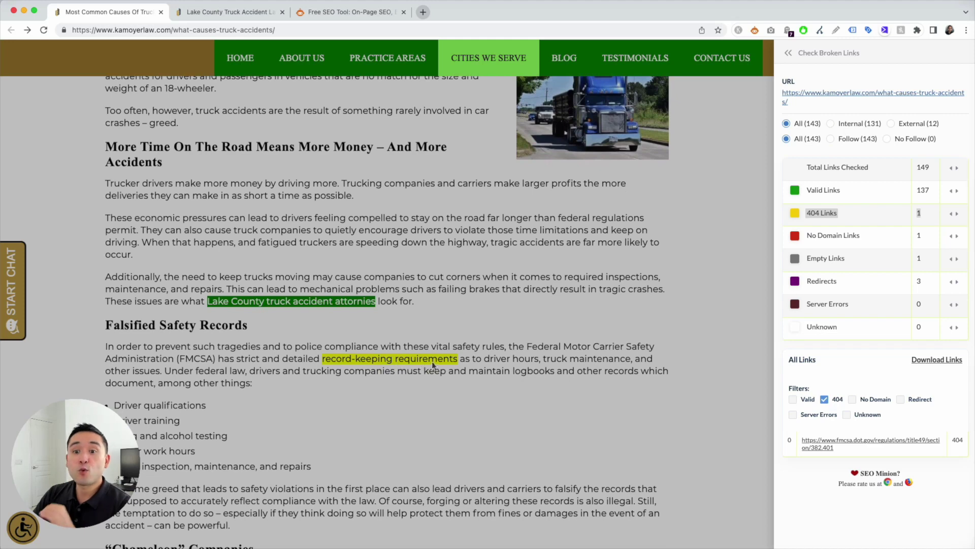
pyautogui.scroll(3, 954, 62)
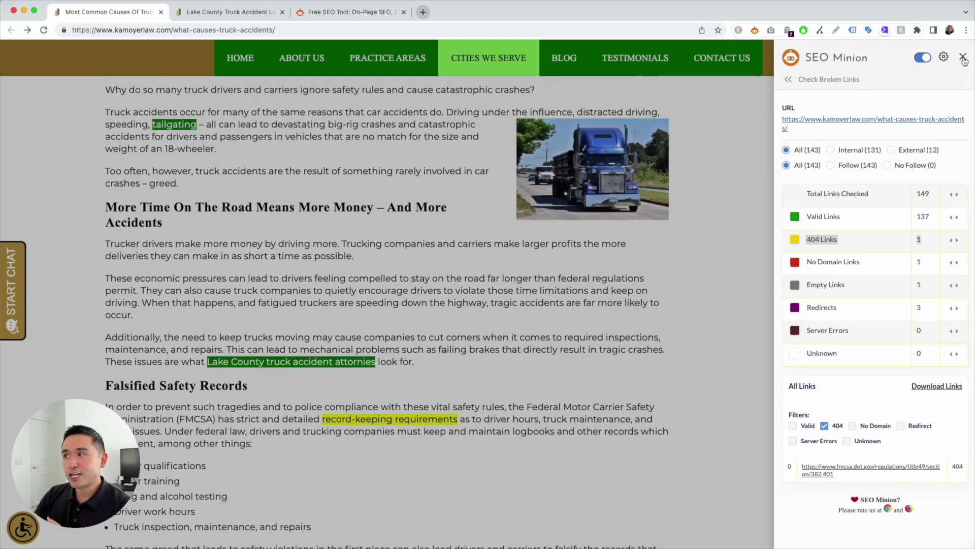
# Close the SEO Minion panel and open the 'record-keeping requirements' link
pyautogui.click(963, 58)
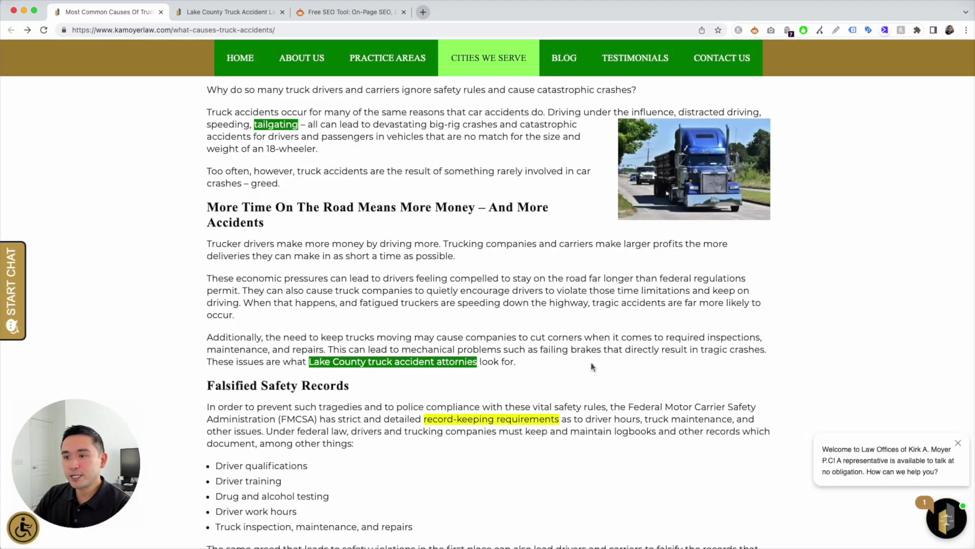
pyautogui.scroll(-3, 593, 358)
pyautogui.scroll(-5, 558, 285)
pyautogui.scroll(3, 557, 277)
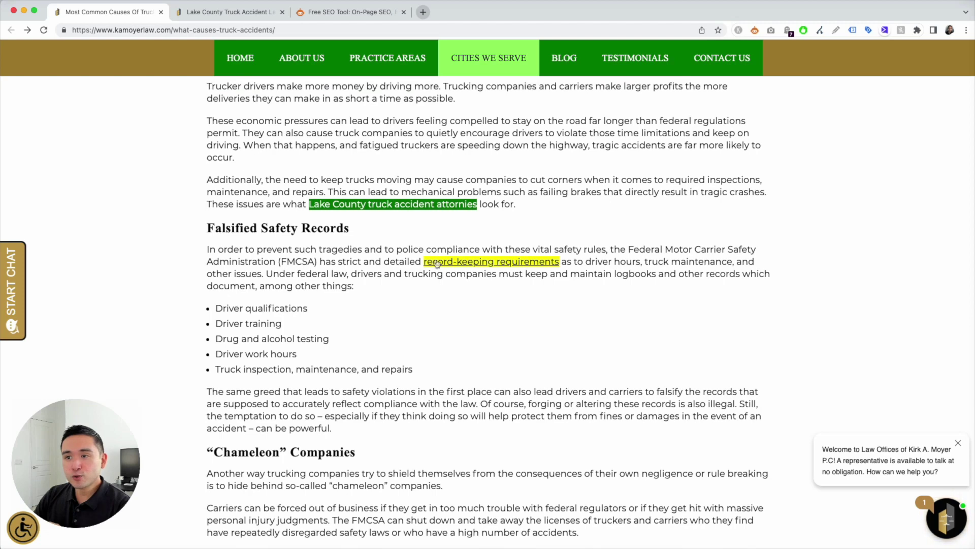
pyautogui.click(436, 263)
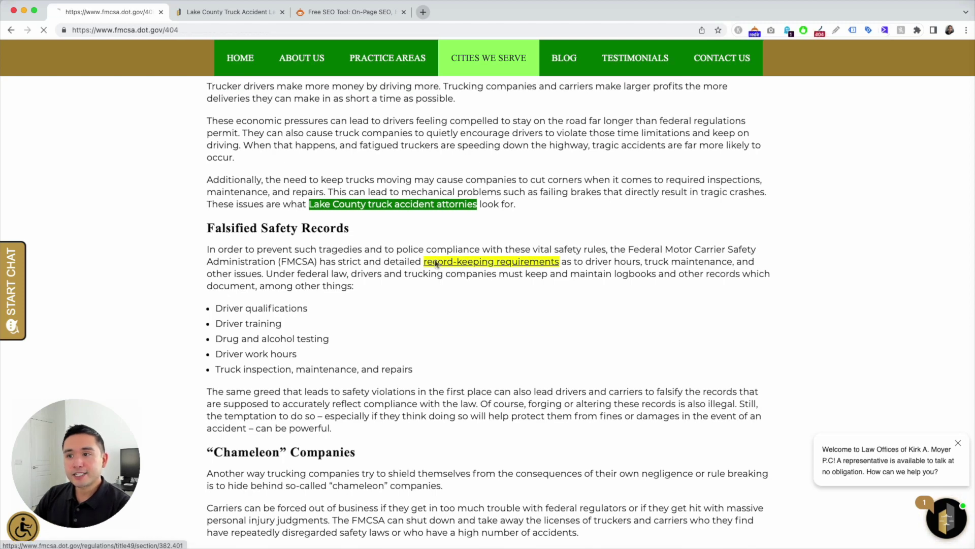
# Highlight the 404 in the URL and the page-not-found message, then return to the article
pyautogui.doubleClick(171, 30)
pyautogui.moveTo(207, 170); pyautogui.dragTo(353, 173)
pyautogui.click(355, 175)
pyautogui.click(12, 31)
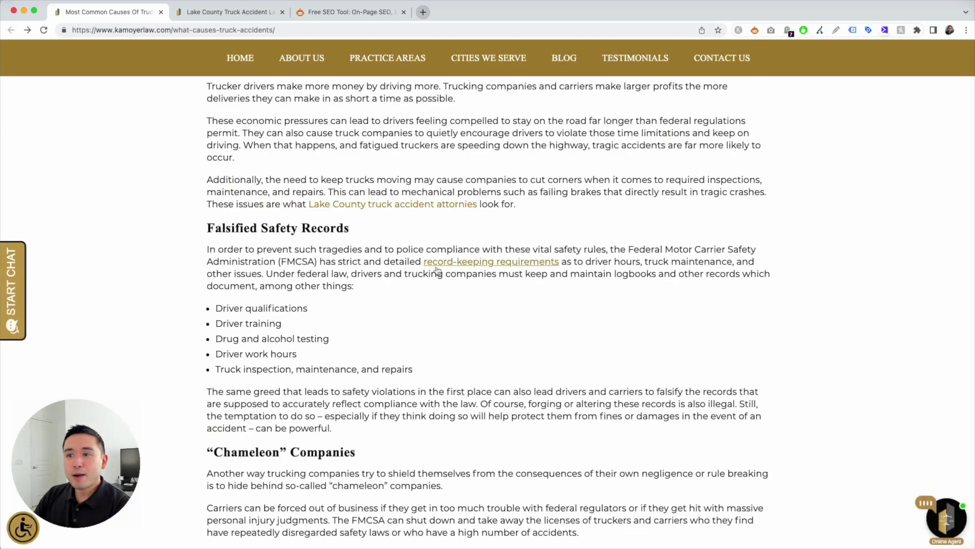
# Mark the 'record-keeping requirements' link text and scroll the panel to the five flagged links
pyautogui.moveTo(567, 263); pyautogui.dragTo(416, 256)
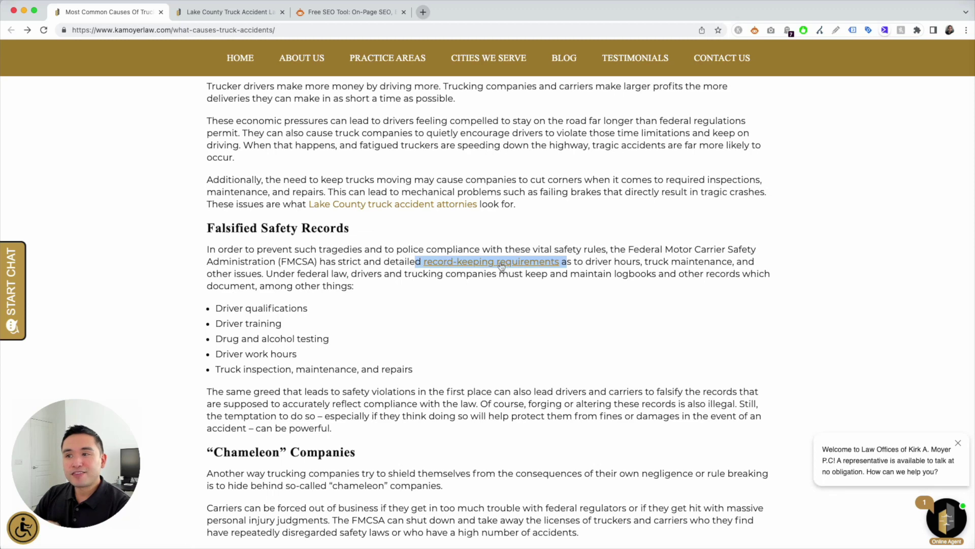
pyautogui.scroll(3, 501, 264)
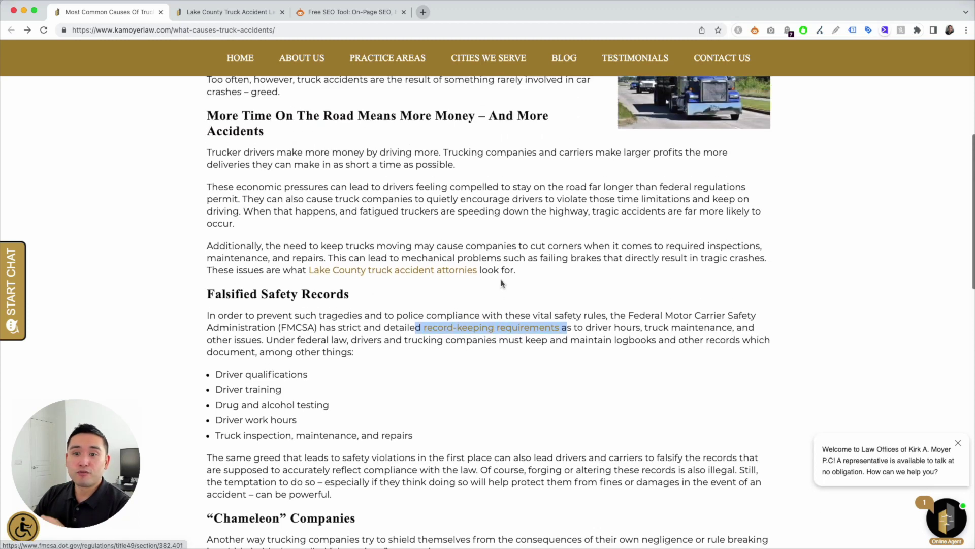
pyautogui.scroll(10, 502, 283)
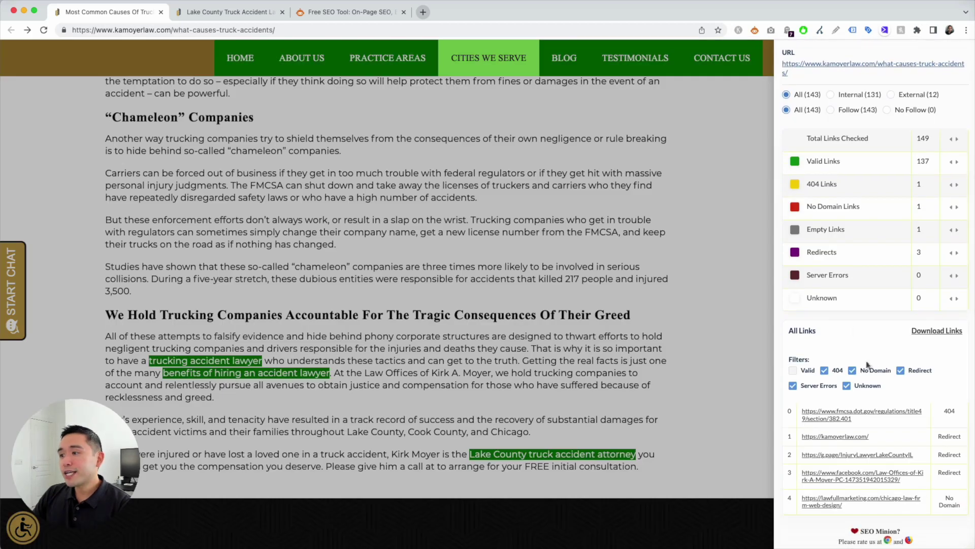
pyautogui.scroll(-2, 864, 439)
pyautogui.scroll(-1, 866, 437)
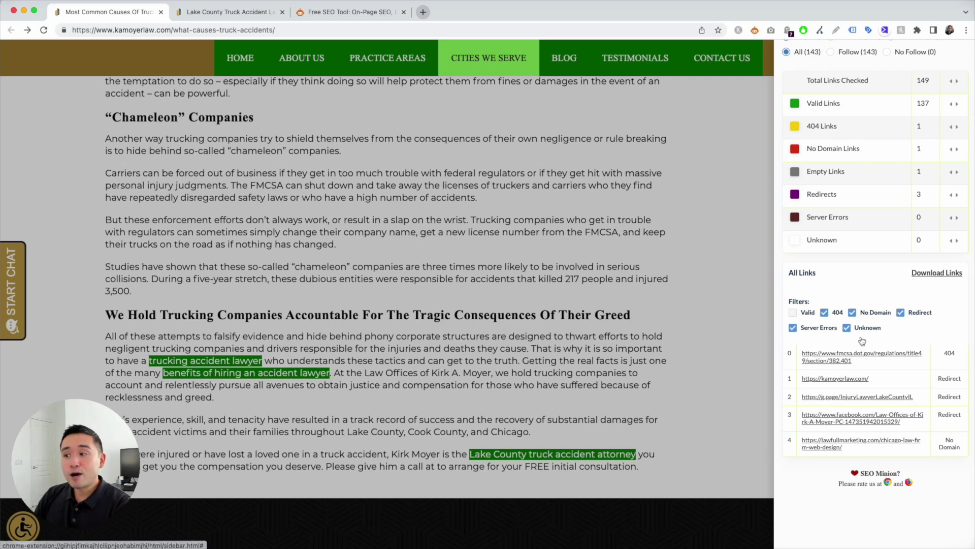
pyautogui.scroll(-2, 874, 345)
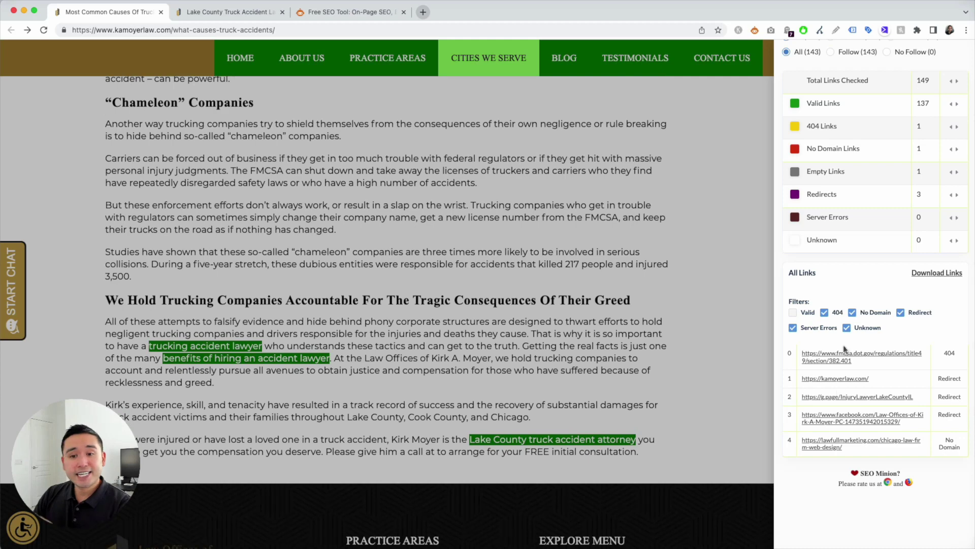